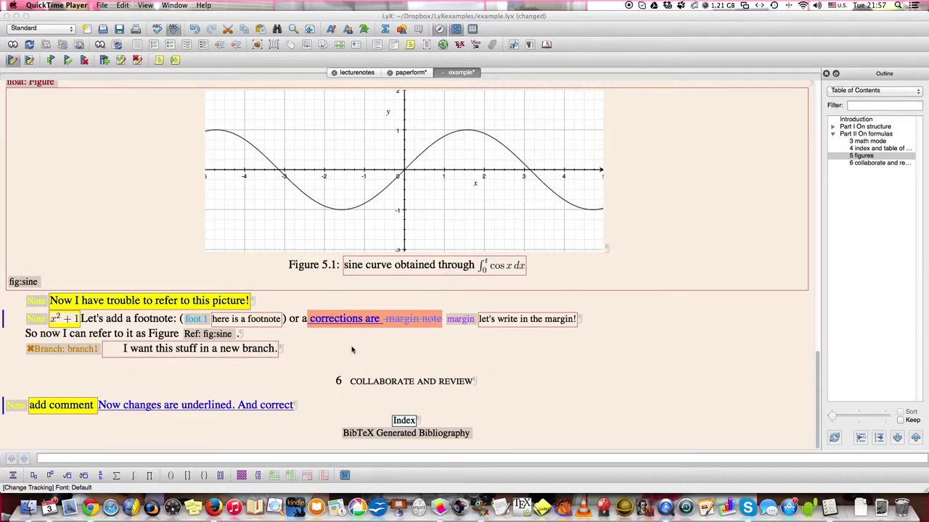
Step through the tracked changes, accepting the insertion 'corrections are' and the deletion of 'margin note'.
left_click(352, 350)
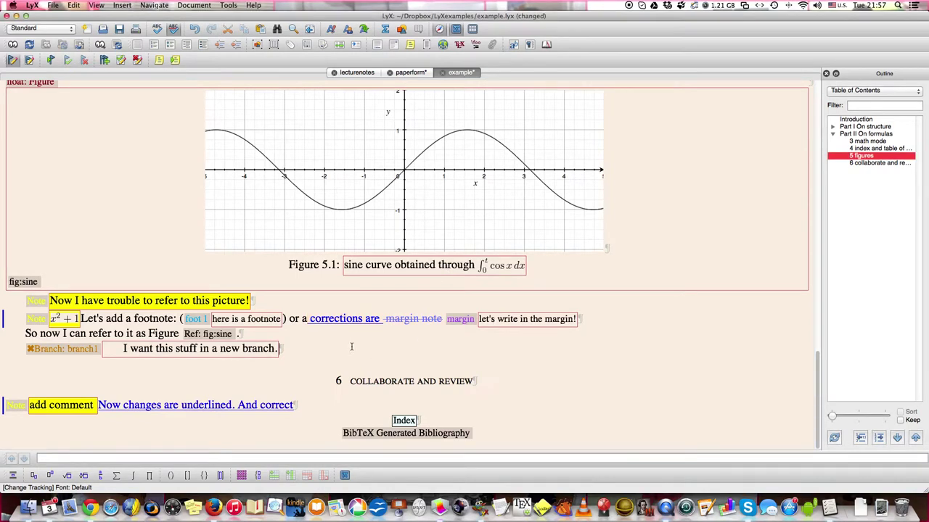
left_click(50, 61)
left_click(49, 62)
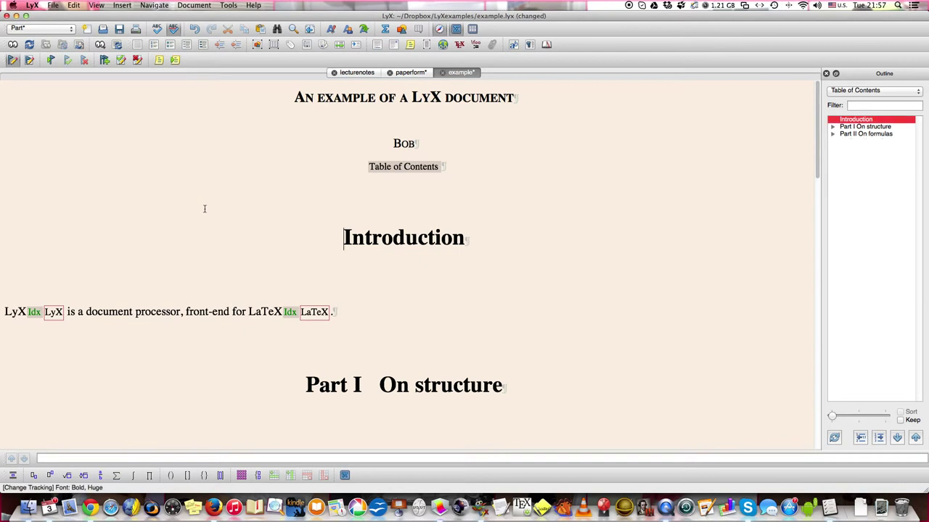
left_click(50, 60)
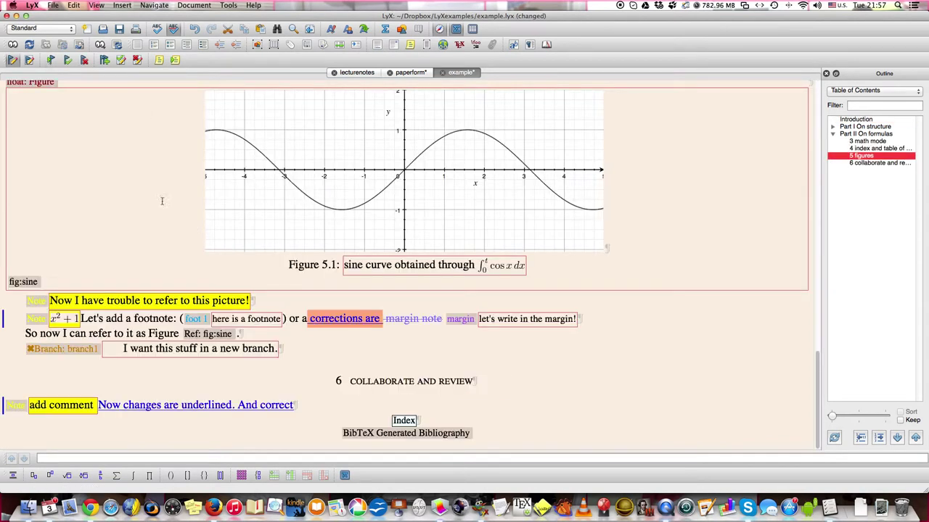
left_click(67, 60)
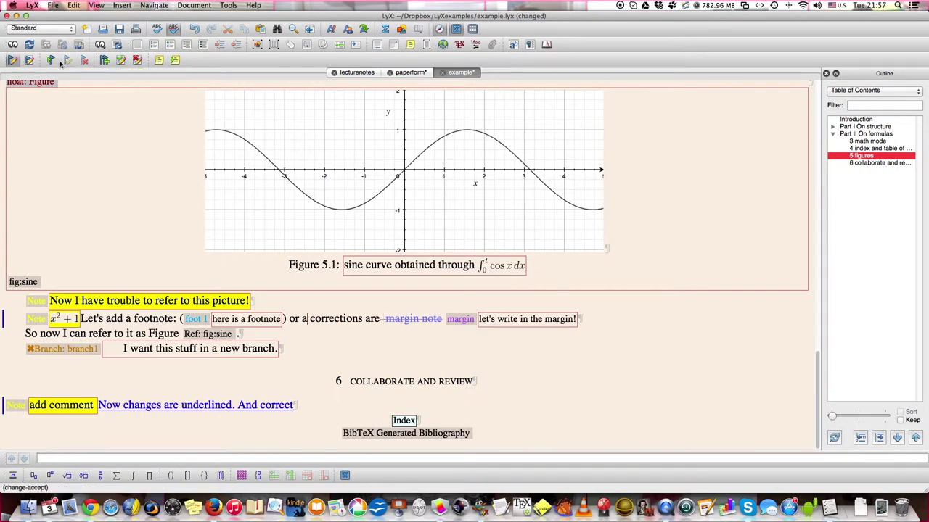
left_click(51, 60)
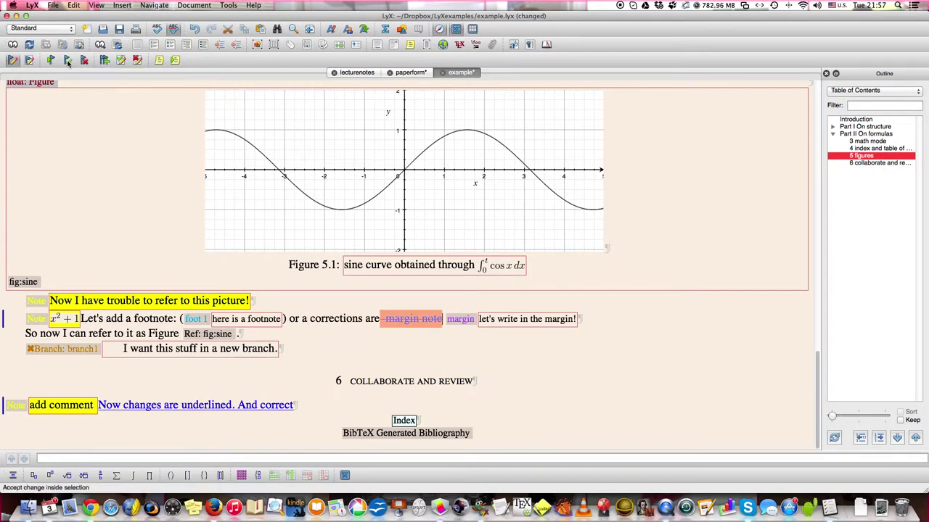
left_click(67, 61)
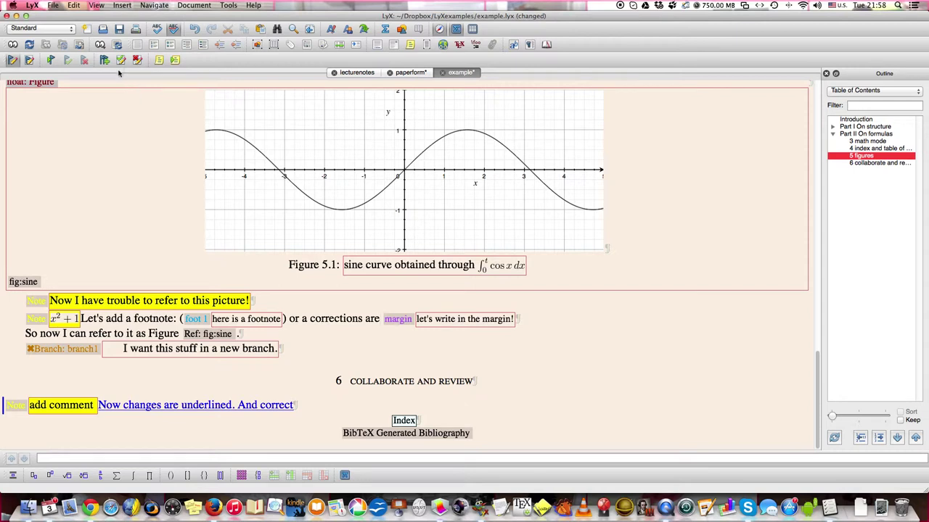
Accept all remaining tracked changes, then switch to the lecturenotes document and Firefox.
left_click(120, 60)
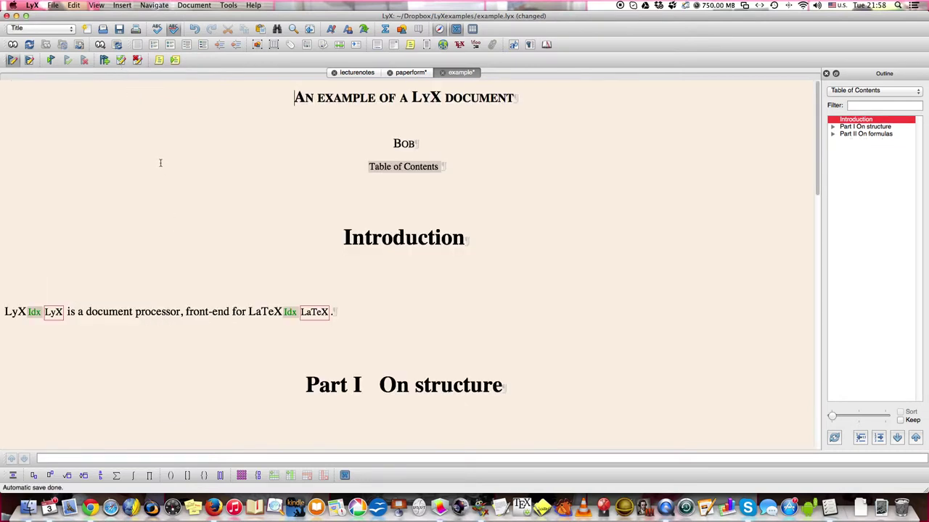
left_click(360, 74)
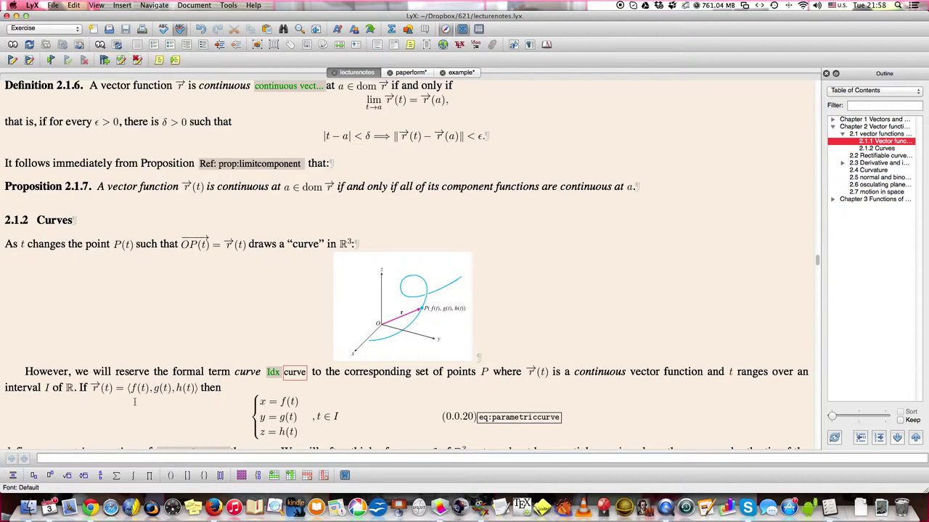
left_click(215, 507)
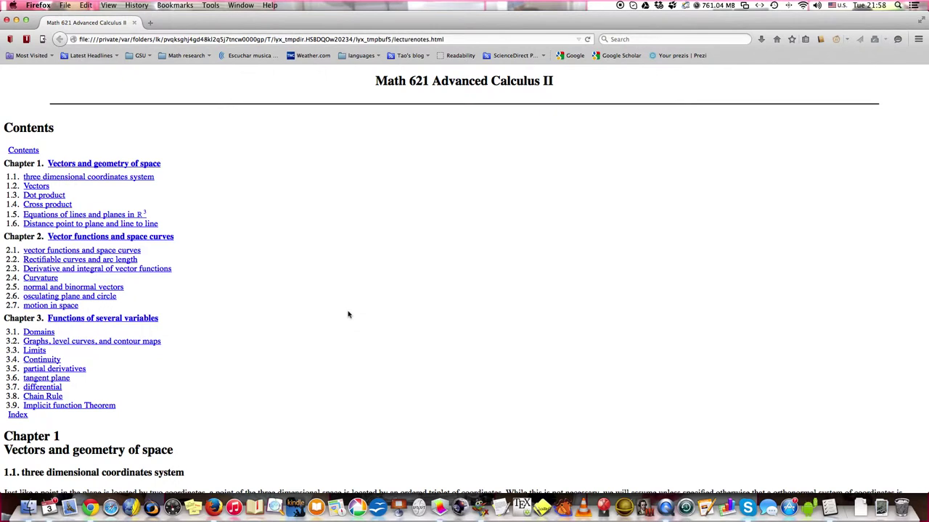
Jump to the Cross product section from the contents list and scroll through it.
scroll(348, 314, "down", 1)
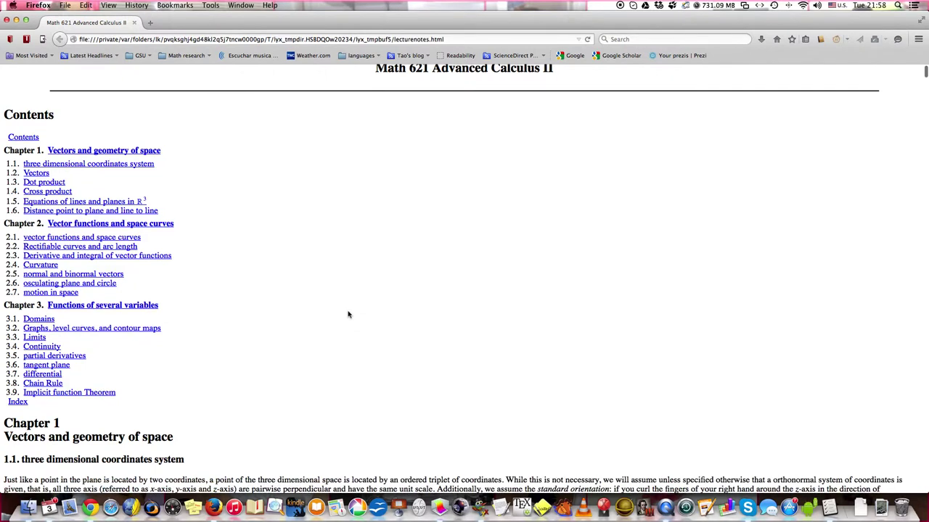
left_click(60, 194)
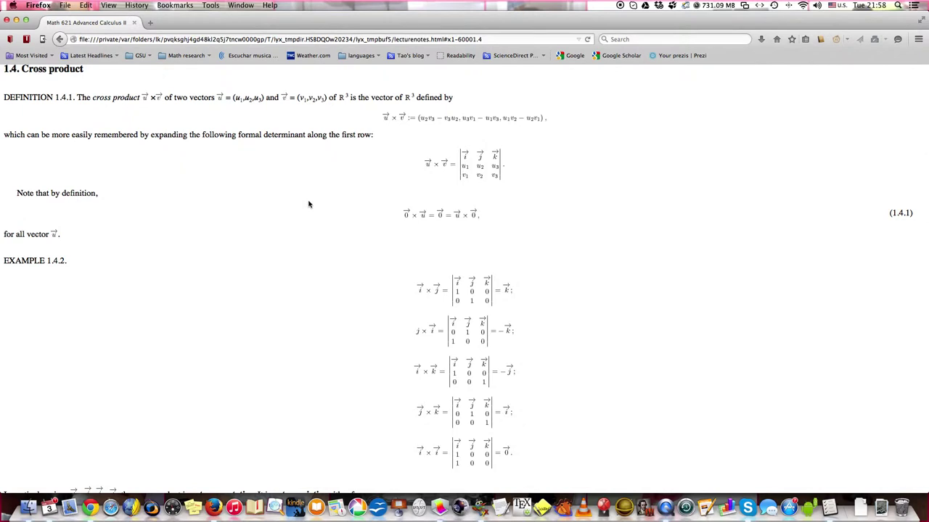
scroll(346, 202, "down", 2)
scroll(346, 203, "down", 3)
scroll(346, 203, "down", 2)
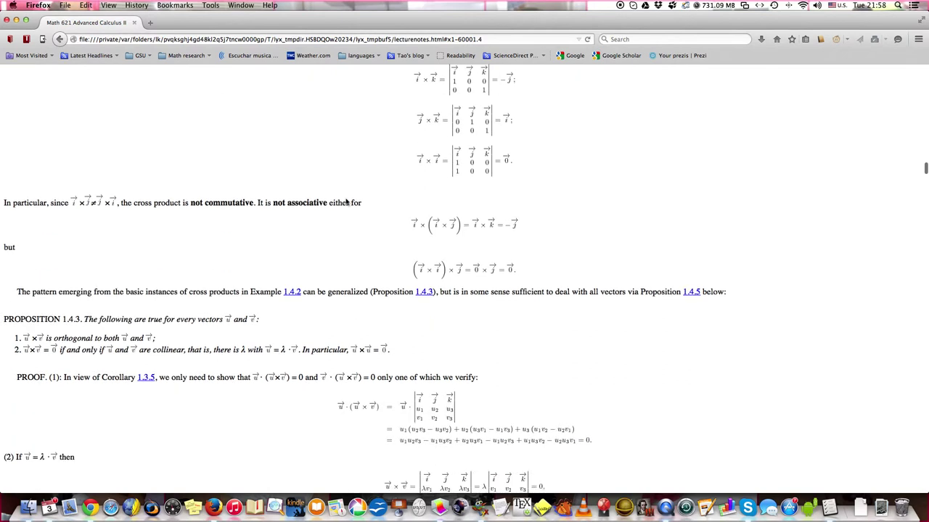
scroll(346, 202, "down", 2)
scroll(346, 202, "down", 3)
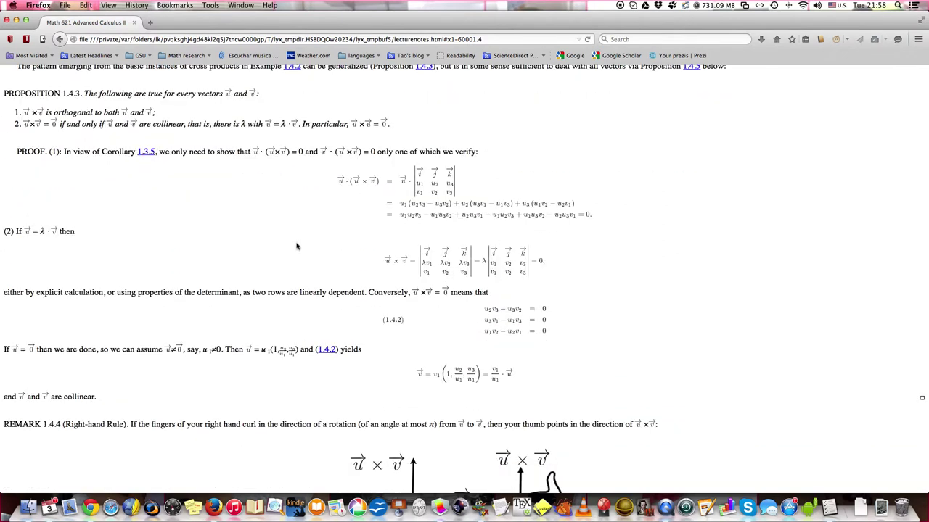
Scroll further down and follow the cross-reference to equation (1.4.2).
scroll(296, 247, "down", 1)
scroll(295, 247, "down", 2)
scroll(296, 247, "down", 1)
scroll(296, 246, "down", 2)
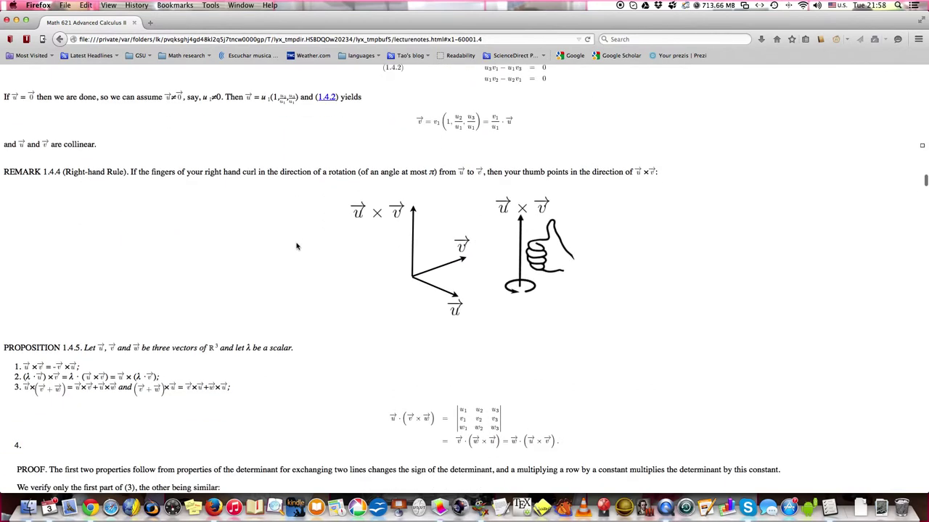
scroll(296, 246, "down", 1)
scroll(296, 247, "down", 2)
scroll(296, 246, "up", 4)
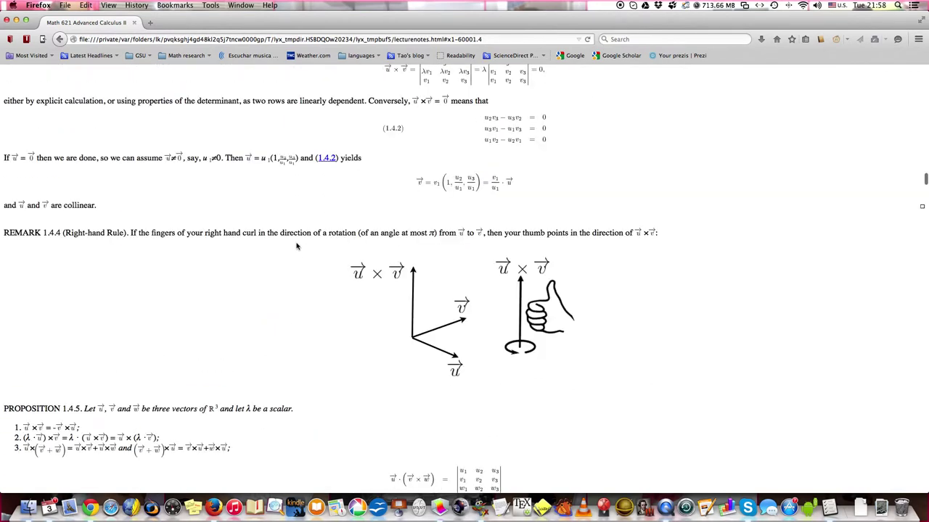
left_click(327, 159)
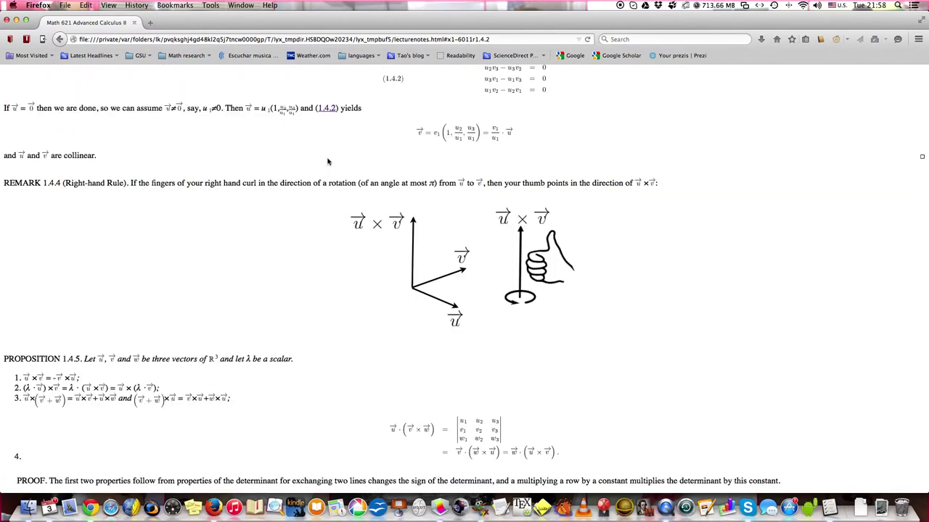
Scroll down the notes and follow the reference back to Example 1.4.2.
scroll(318, 194, "down", 2)
scroll(318, 195, "down", 1)
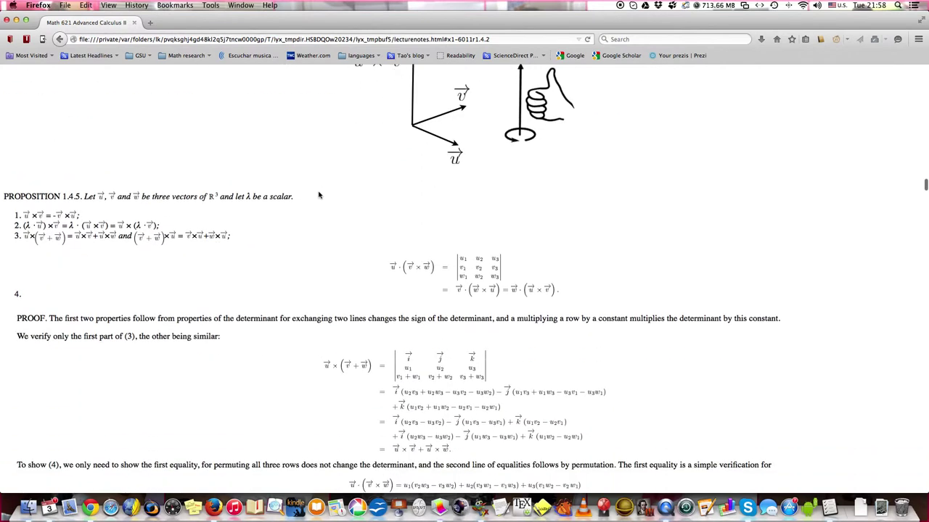
scroll(317, 194, "down", 2)
scroll(318, 194, "down", 4)
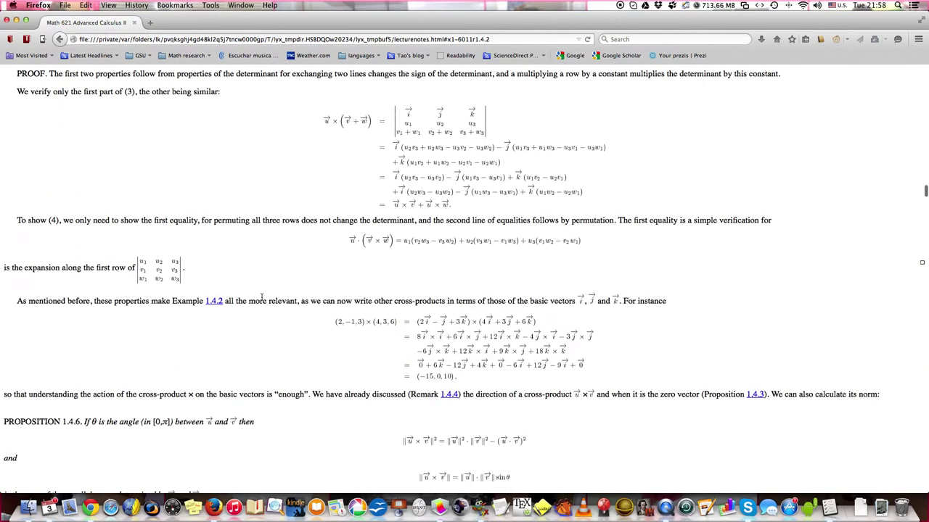
left_click(214, 304)
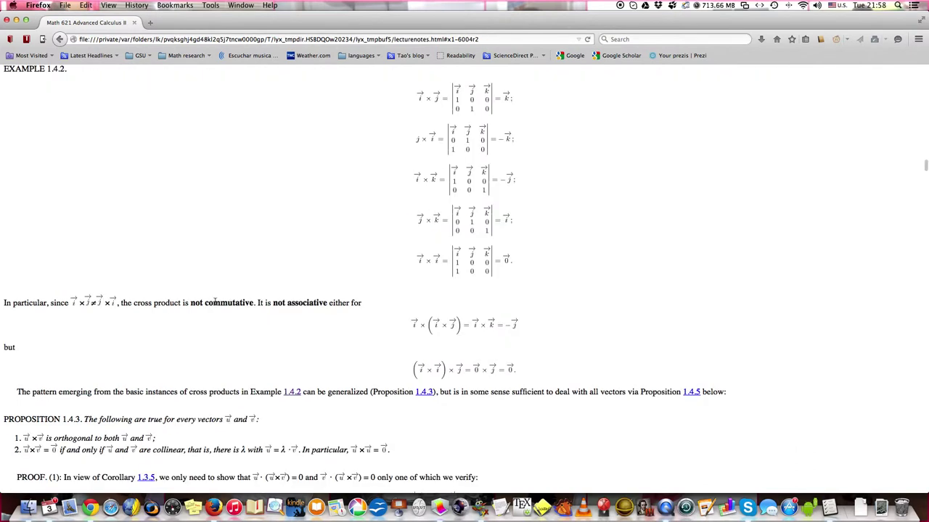
Scroll through the lines and planes material down to Remark 1.5.11 and Section 1.6.
scroll(210, 203, "down", 1)
scroll(202, 230, "down", 6)
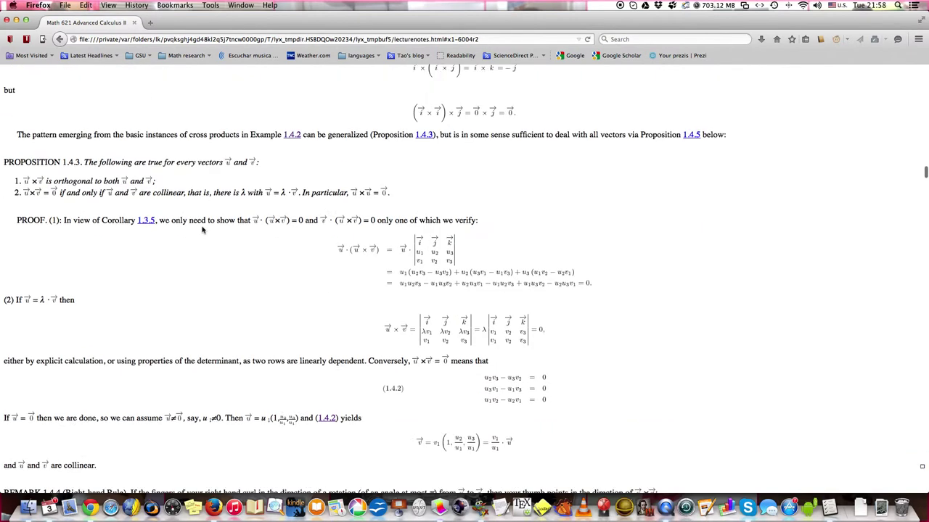
scroll(202, 230, "down", 3)
scroll(202, 230, "down", 2)
scroll(203, 230, "down", 7)
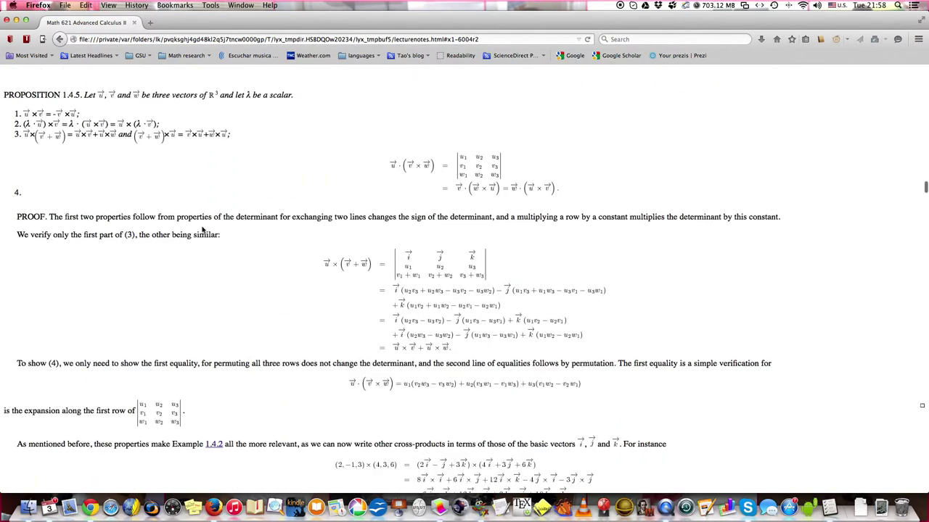
scroll(202, 230, "down", 3)
scroll(203, 228, "down", 3)
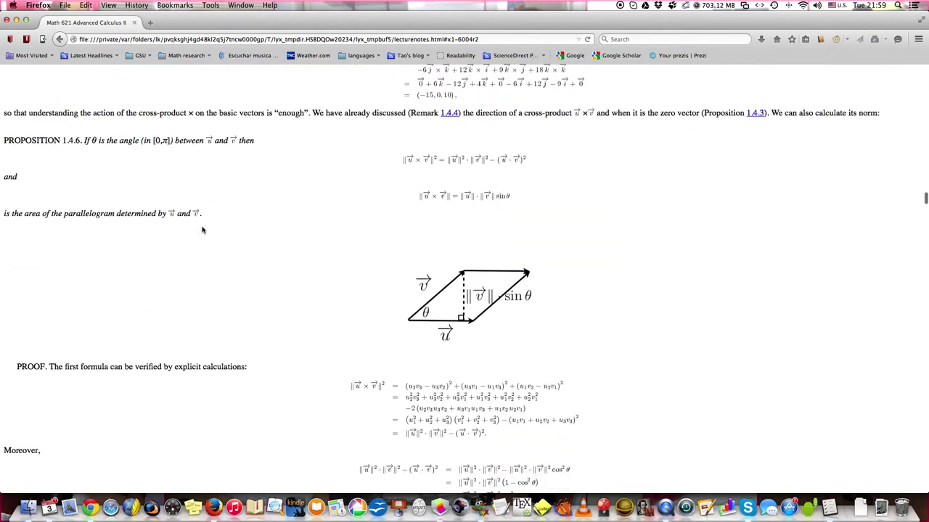
scroll(203, 228, "down", 2)
scroll(203, 229, "down", 3)
scroll(202, 230, "down", 3)
scroll(202, 230, "down", 4)
scroll(202, 230, "down", 1)
scroll(203, 230, "down", 2)
scroll(203, 230, "down", 2)
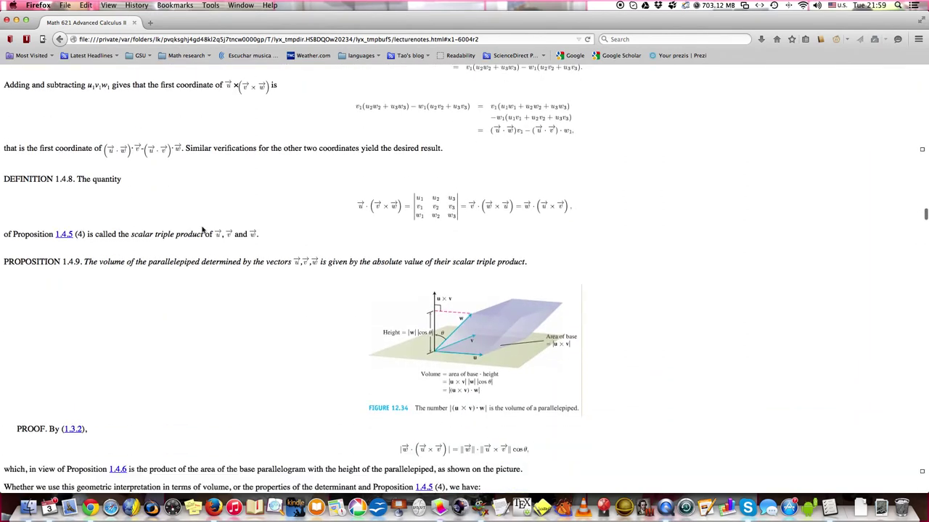
scroll(242, 253, "down", 2)
scroll(242, 255, "down", 5)
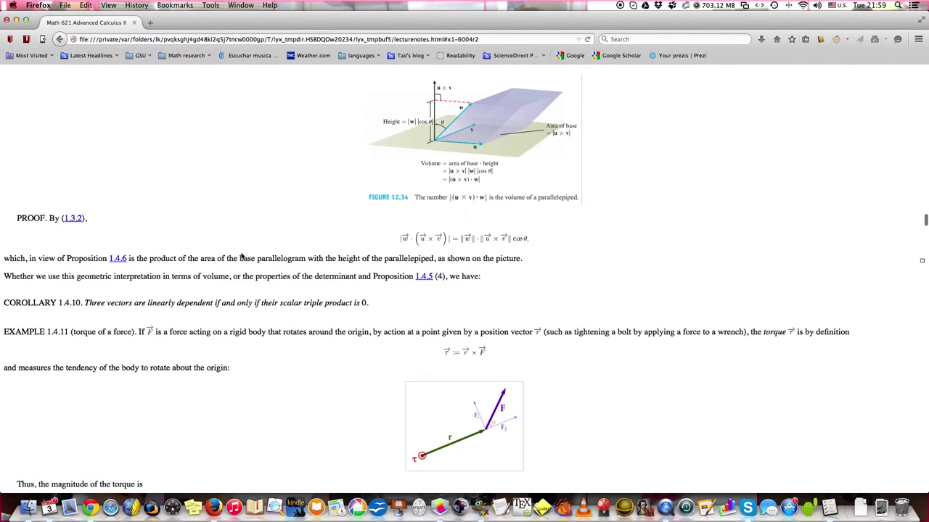
scroll(242, 256, "down", 5)
scroll(242, 255, "down", 7)
scroll(242, 255, "down", 4)
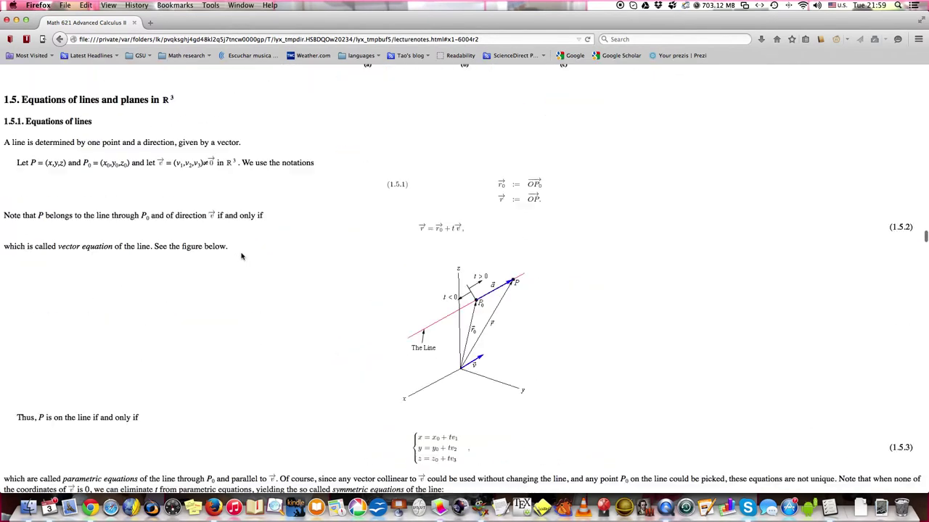
scroll(243, 256, "down", 1)
scroll(242, 256, "down", 1)
scroll(242, 256, "down", 2)
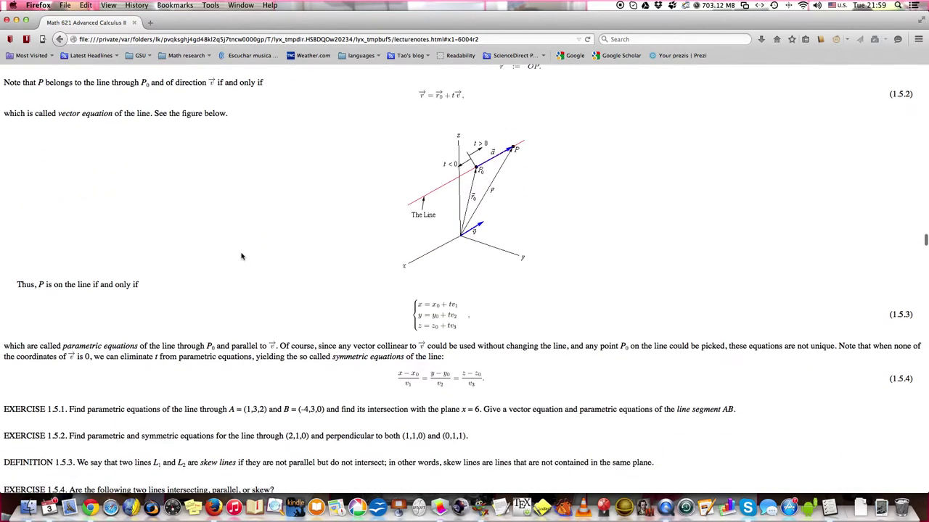
scroll(242, 256, "down", 1)
scroll(243, 256, "down", 6)
scroll(242, 257, "down", 4)
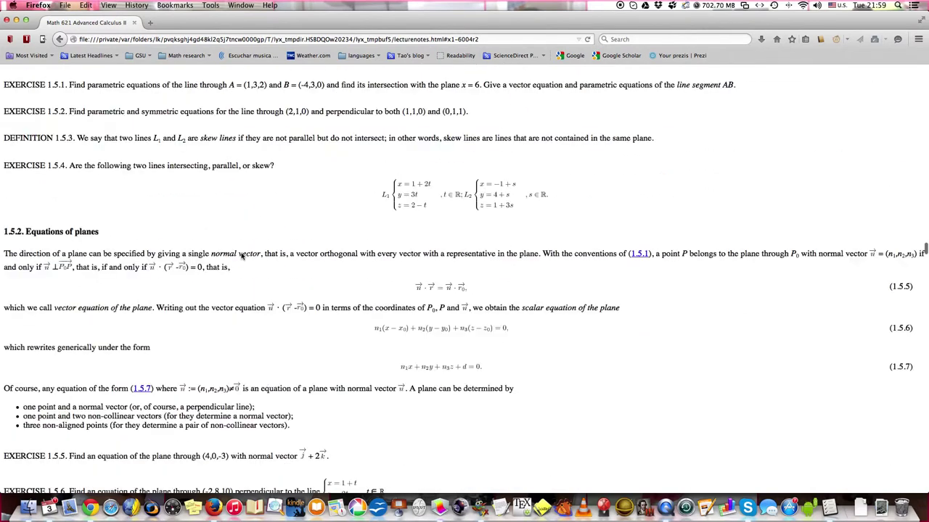
scroll(242, 256, "down", 5)
scroll(242, 256, "down", 2)
scroll(243, 256, "down", 3)
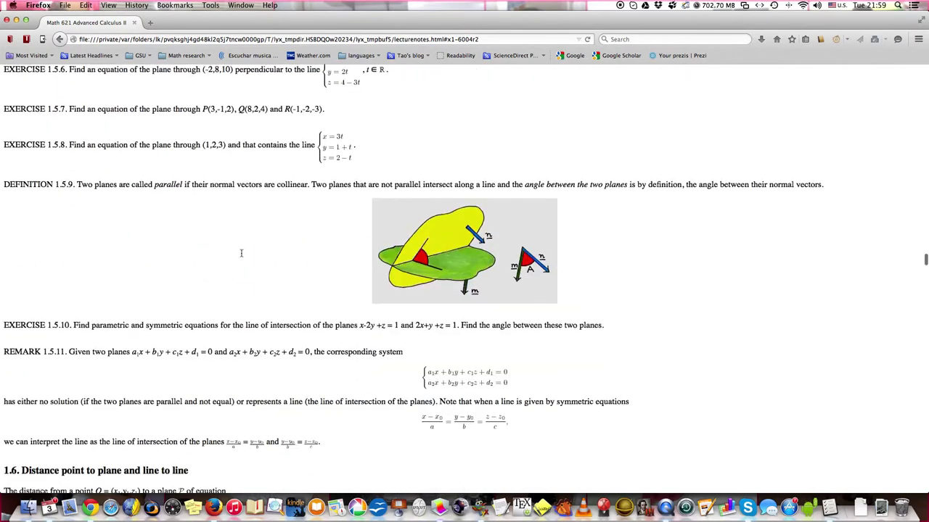
scroll(242, 256, "down", 3)
scroll(242, 256, "down", 4)
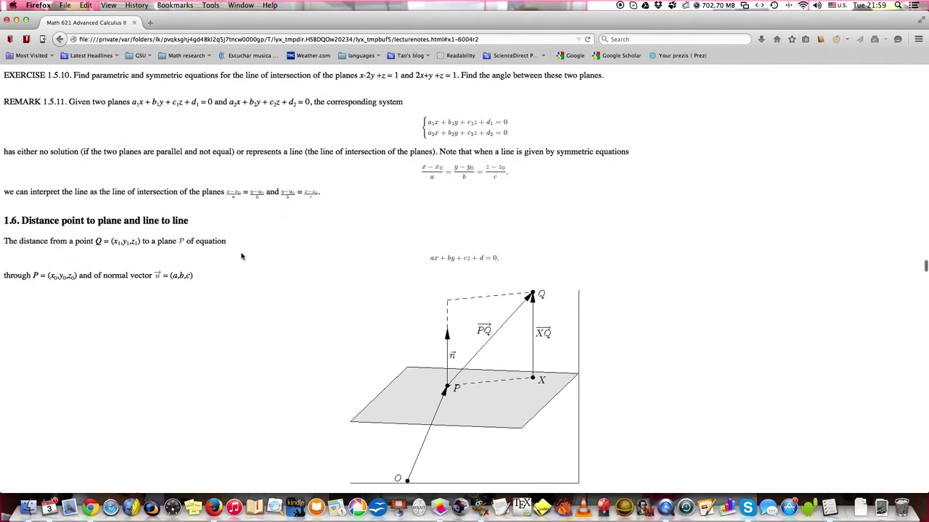
scroll(243, 256, "up", 2)
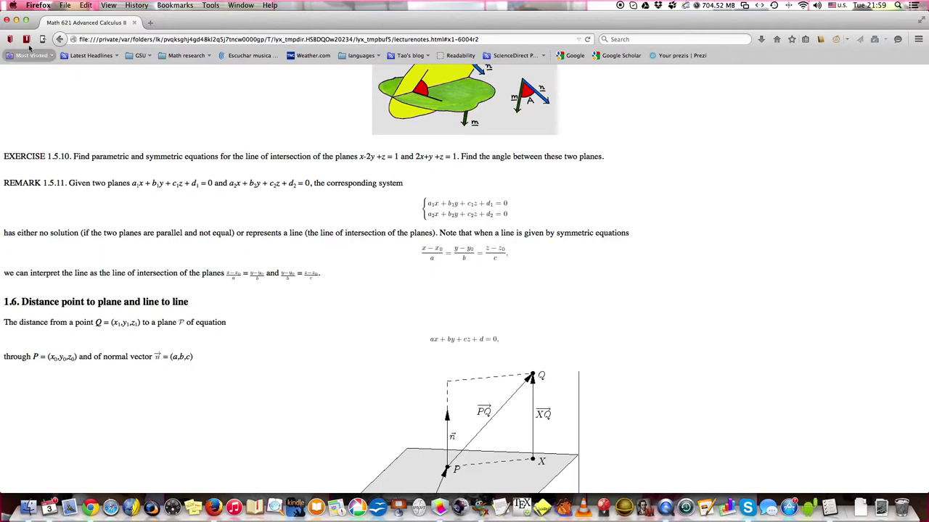
Close the Firefox notes window, show the example LyX document, and bring Chrome forward.
left_click(7, 21)
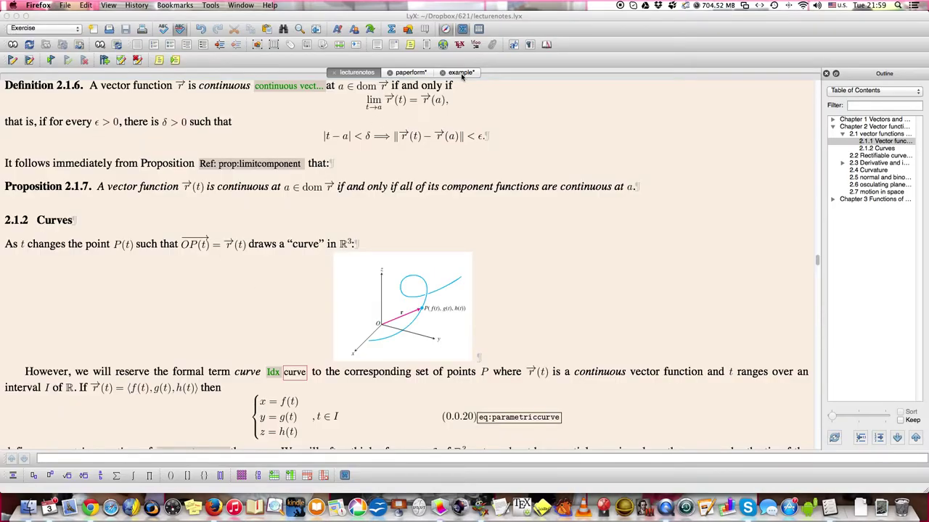
left_click(461, 73)
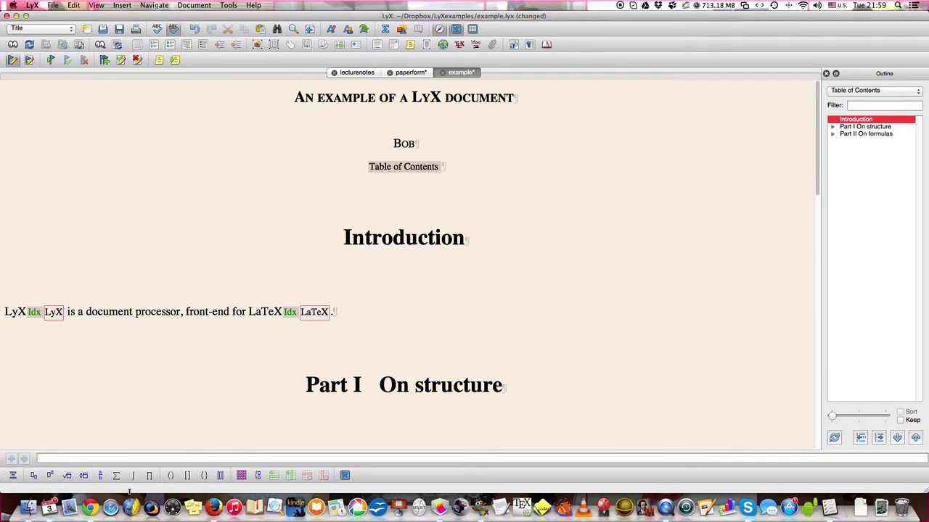
left_click(93, 497)
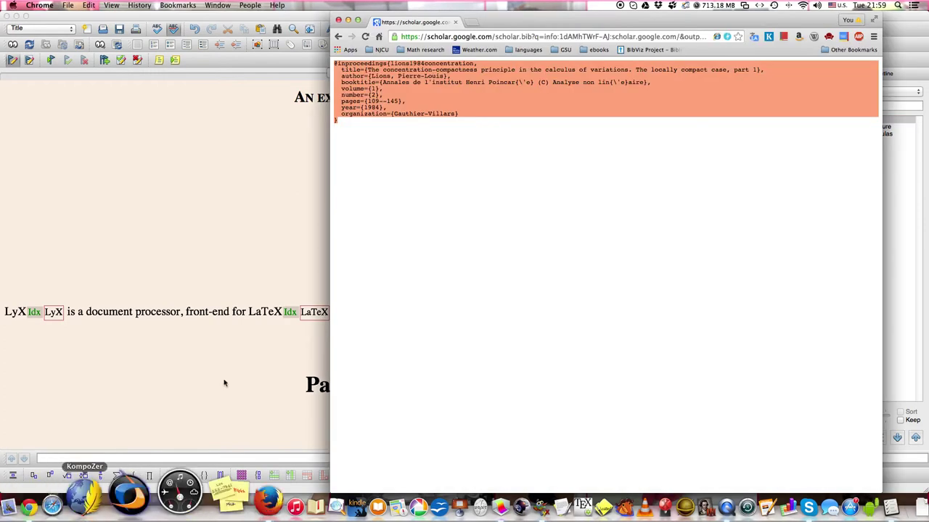
Load the LyX home page by entering lyx.org in Chrome's address bar.
left_click(480, 36)
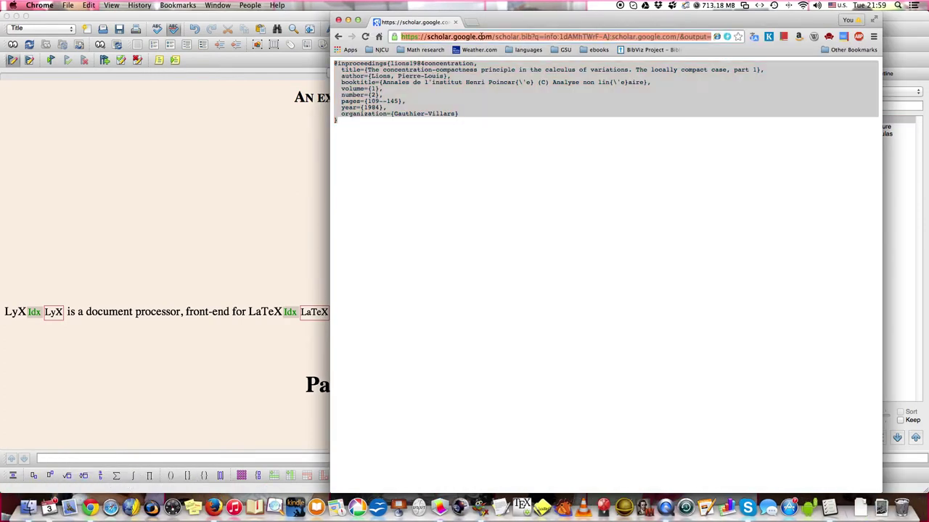
type("lyx.org")
key("Return")
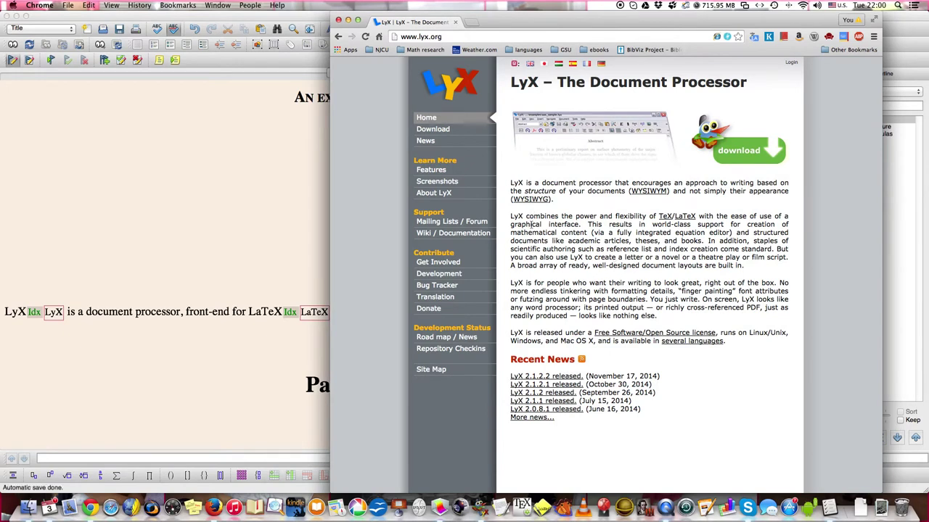
left_click(446, 129)
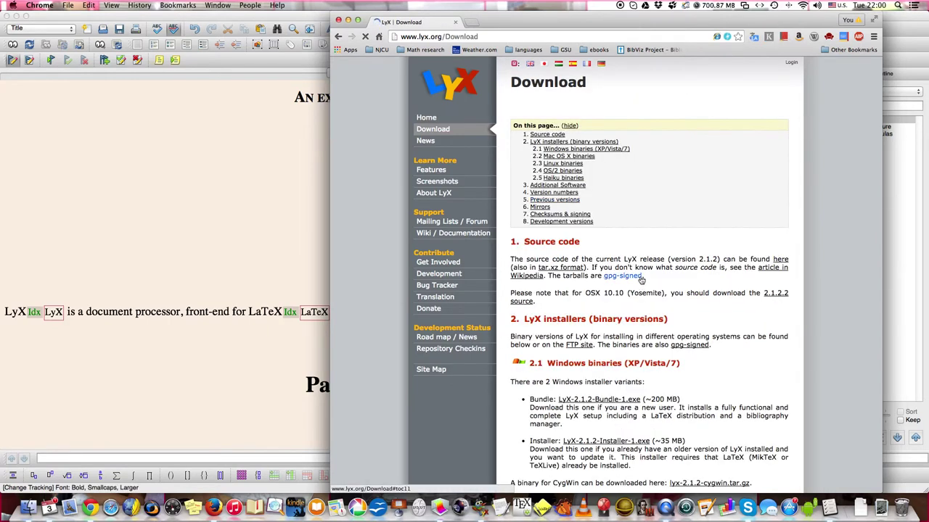
Scroll through the Download page's source code and installer sections, then back to the top.
scroll(646, 230, "down", 3)
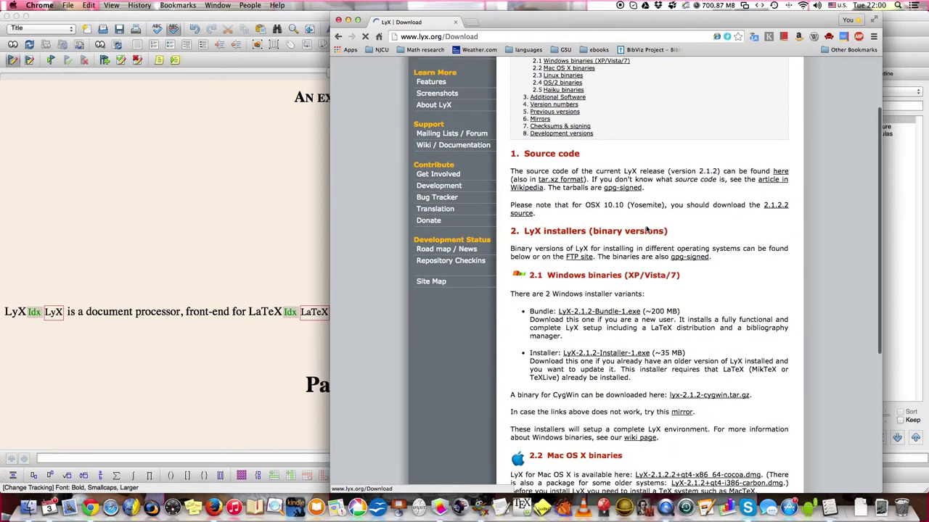
scroll(680, 239, "down", 2)
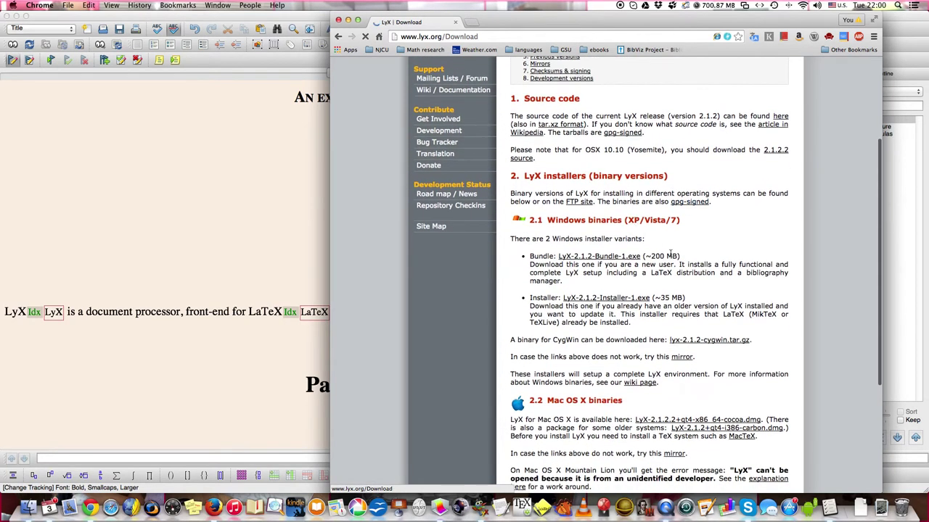
scroll(670, 256, "down", 2)
scroll(670, 256, "down", 1)
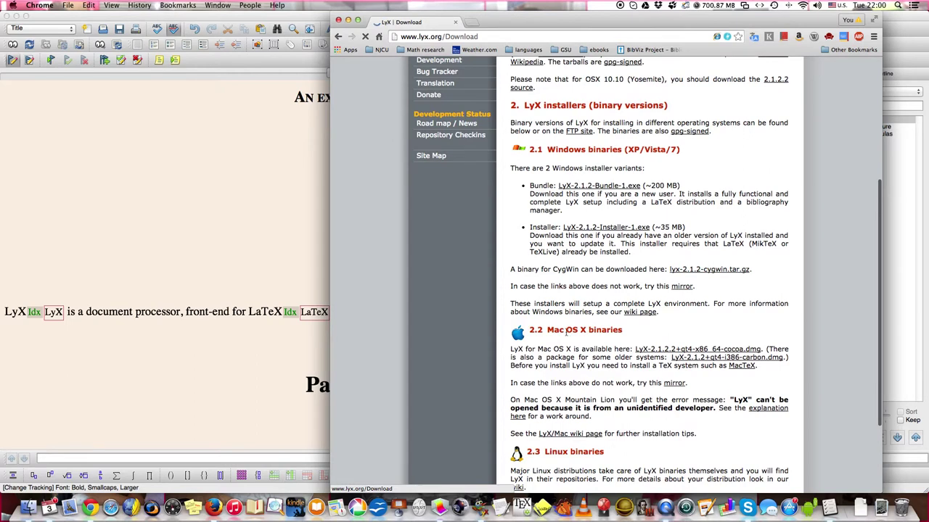
scroll(599, 338, "down", 2)
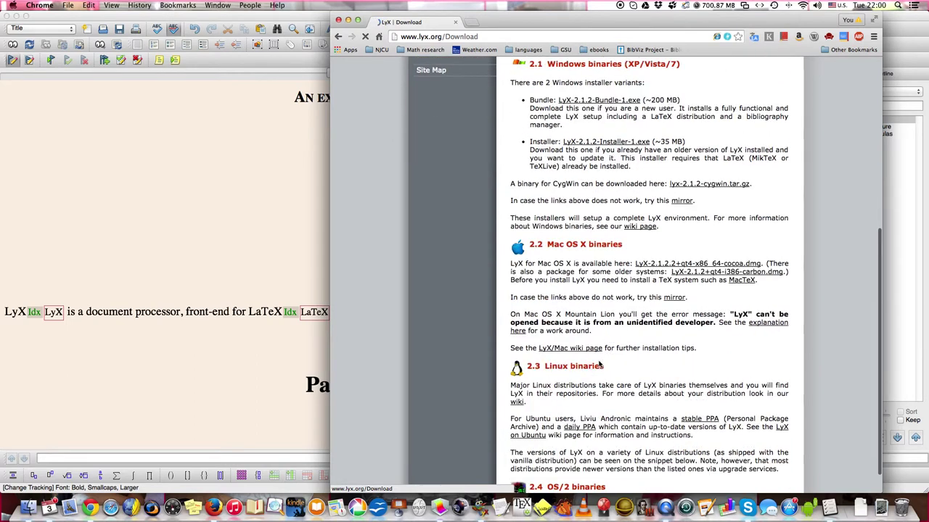
scroll(599, 348, "down", 3)
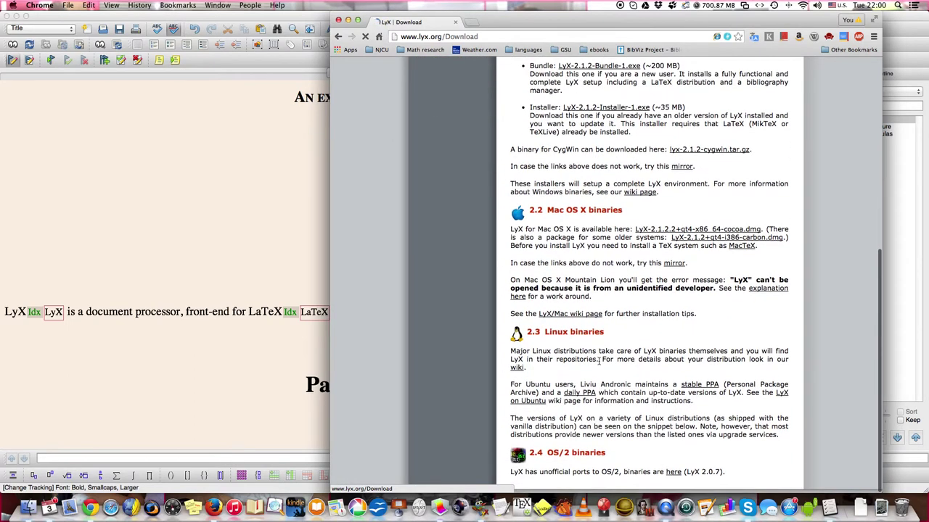
scroll(599, 361, "up", 2)
scroll(599, 360, "up", 5)
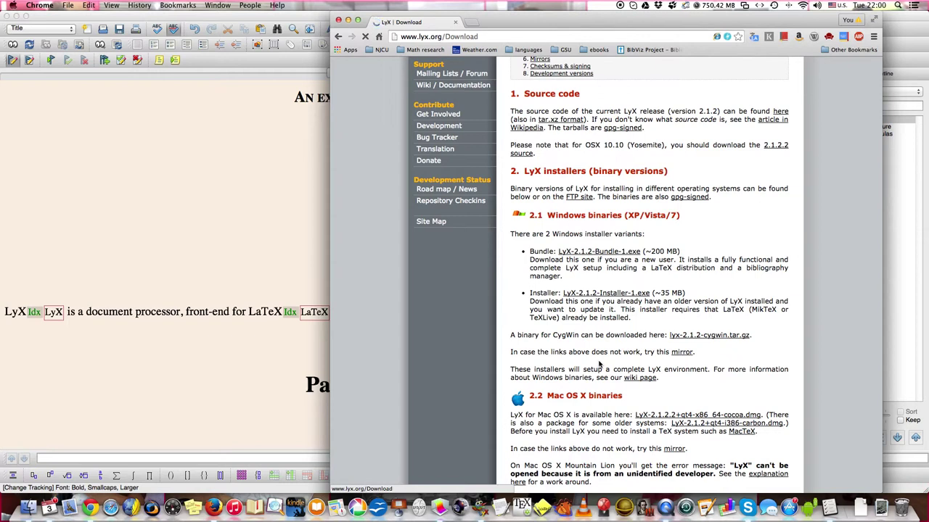
scroll(598, 365, "up", 1)
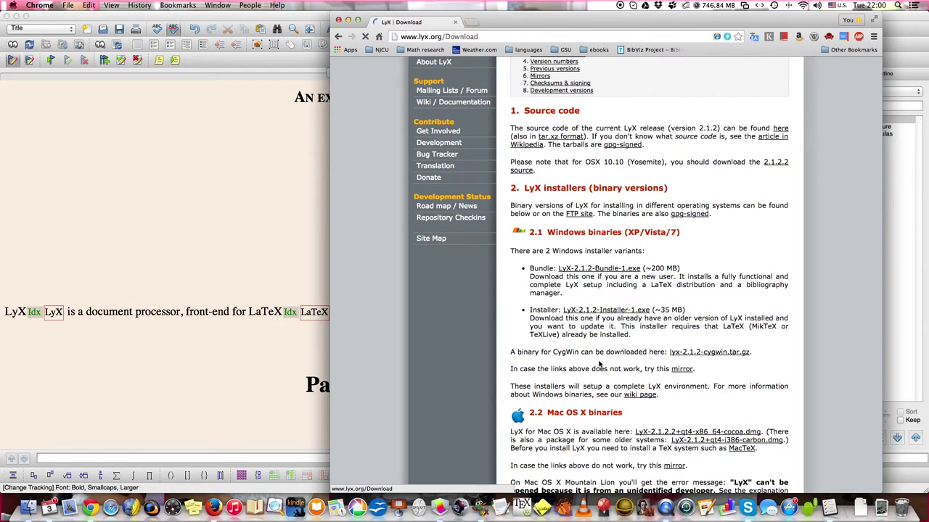
scroll(599, 364, "down", 1)
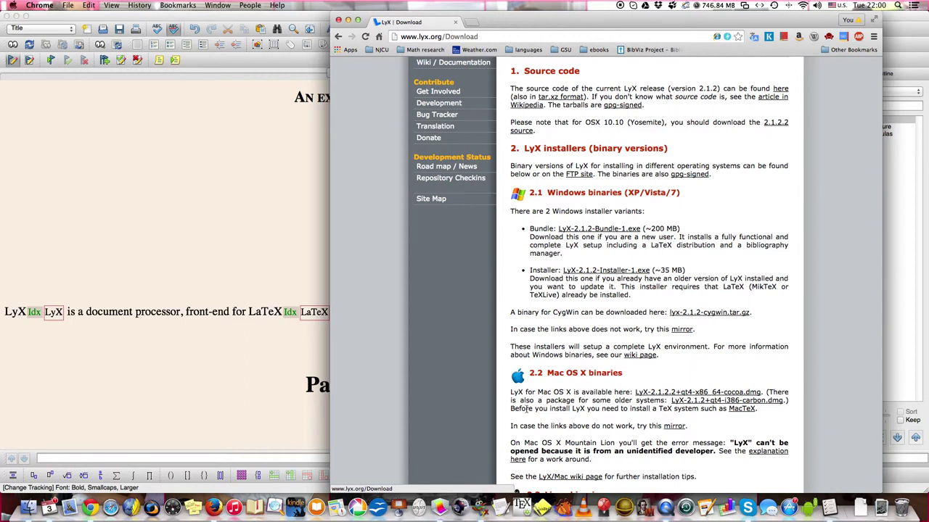
scroll(528, 407, "down", 2)
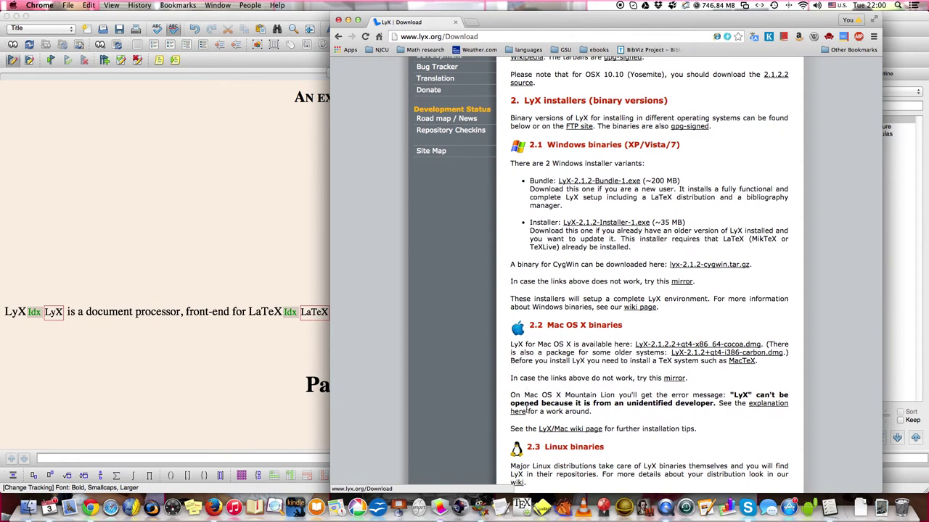
scroll(528, 410, "up", 1)
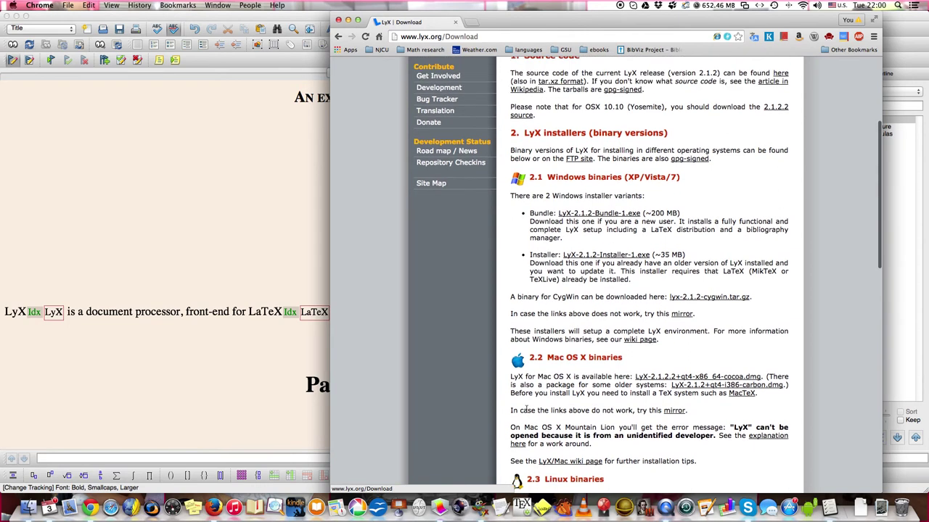
scroll(525, 410, "up", 1)
scroll(526, 409, "up", 2)
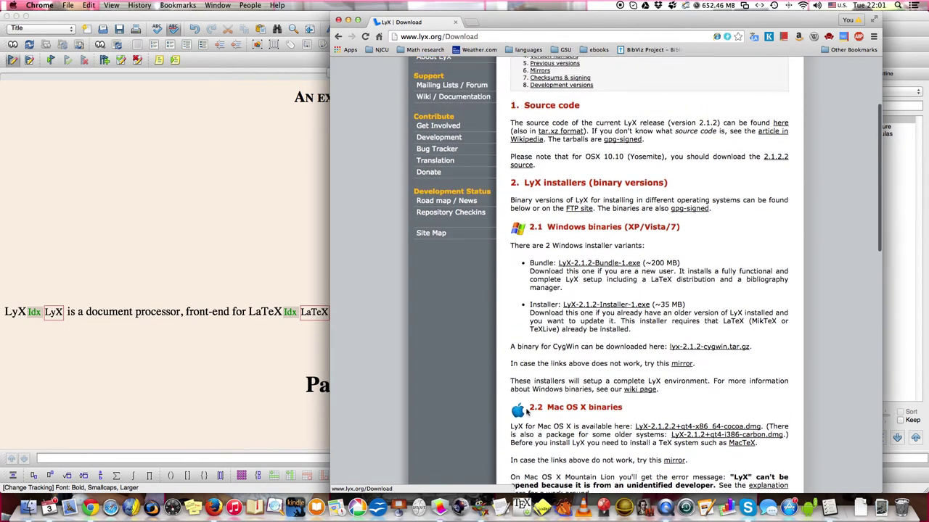
scroll(525, 409, "up", 2)
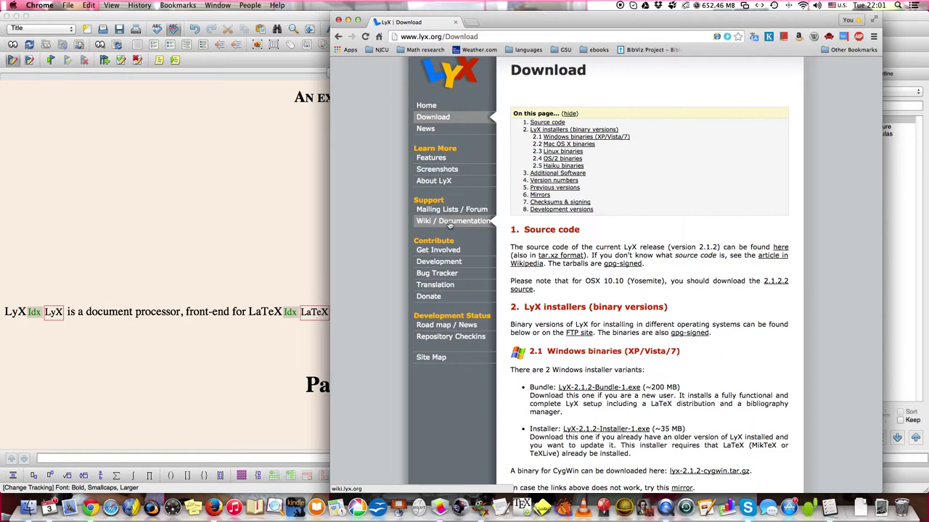
Open wiki.lyx.org using the Wiki / Documentation sidebar link.
left_click(449, 226)
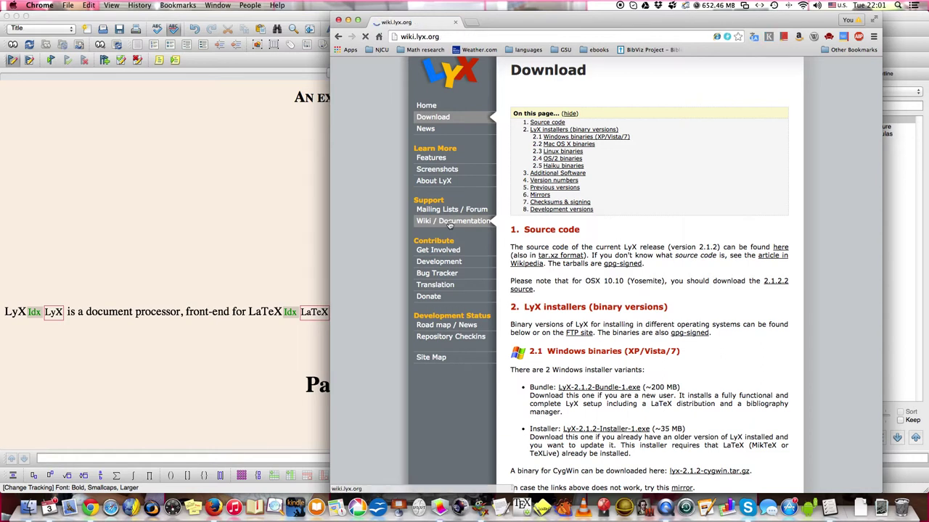